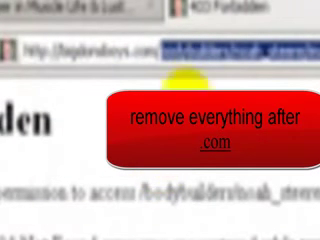
Delete the image path after .com and load bigdonsboys.com's home page
right_click(200, 50)
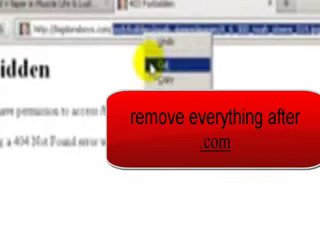
click(150, 62)
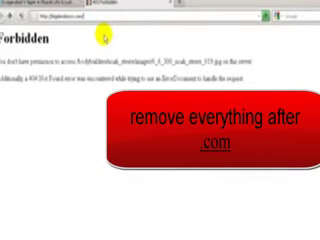
key(Return)
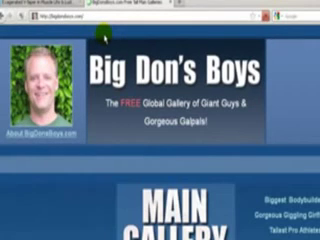